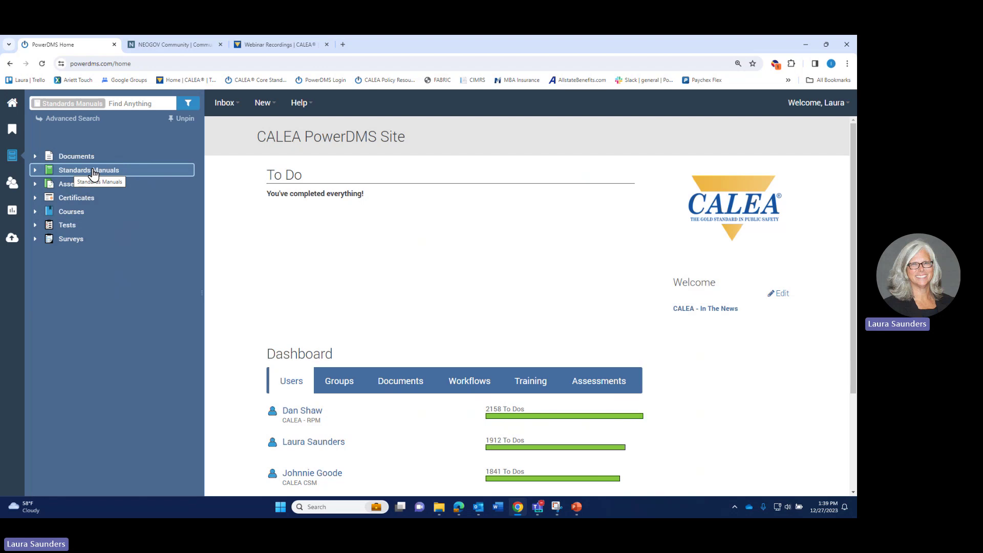
Expand the Standards Manuals folder and widen the navigation area to read the manual names
left_click(35, 171)
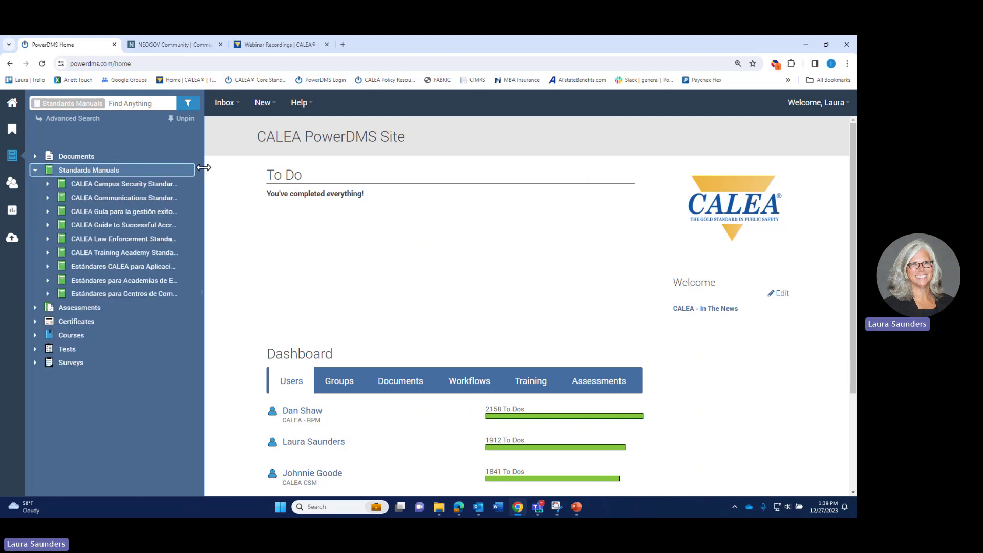
left_click_drag(204, 167, 236, 168)
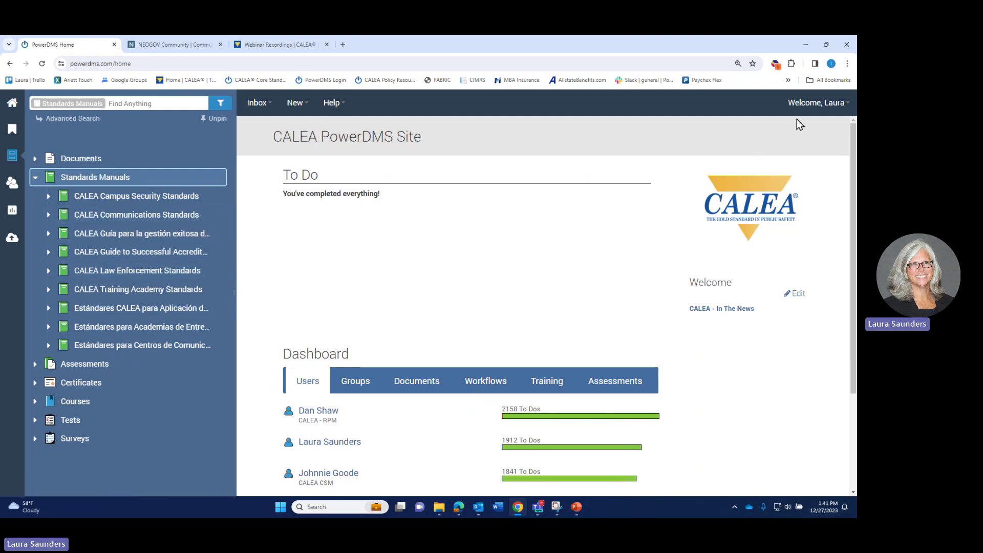
Open the Standards Manual Communities page in the site administration settings, narrowing the navigation area to make room
left_click(804, 106)
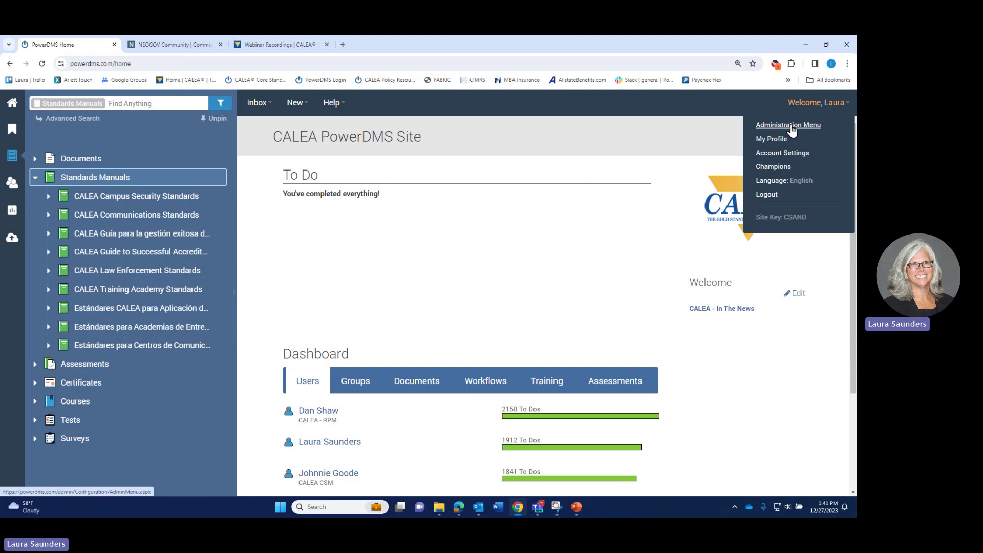
left_click(789, 126)
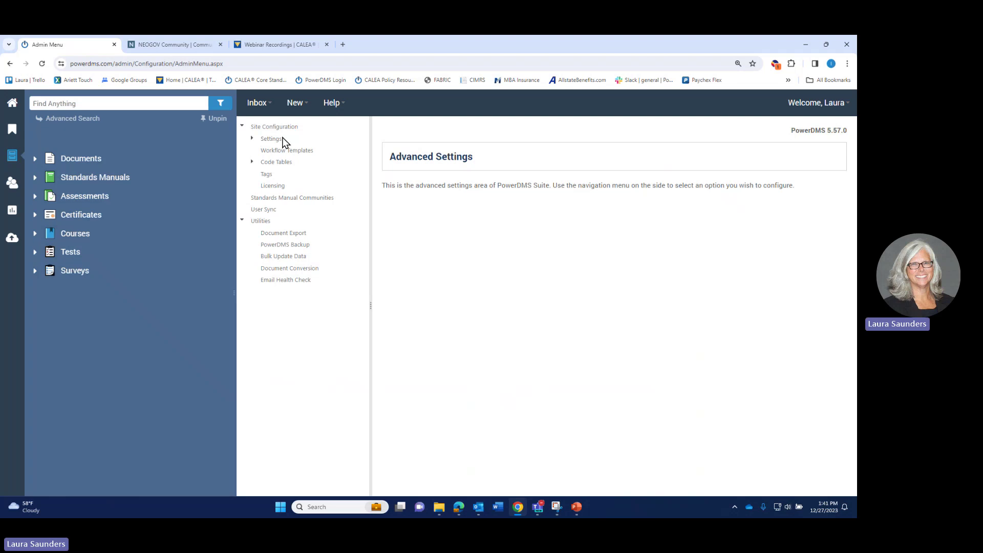
left_click_drag(233, 139, 149, 139)
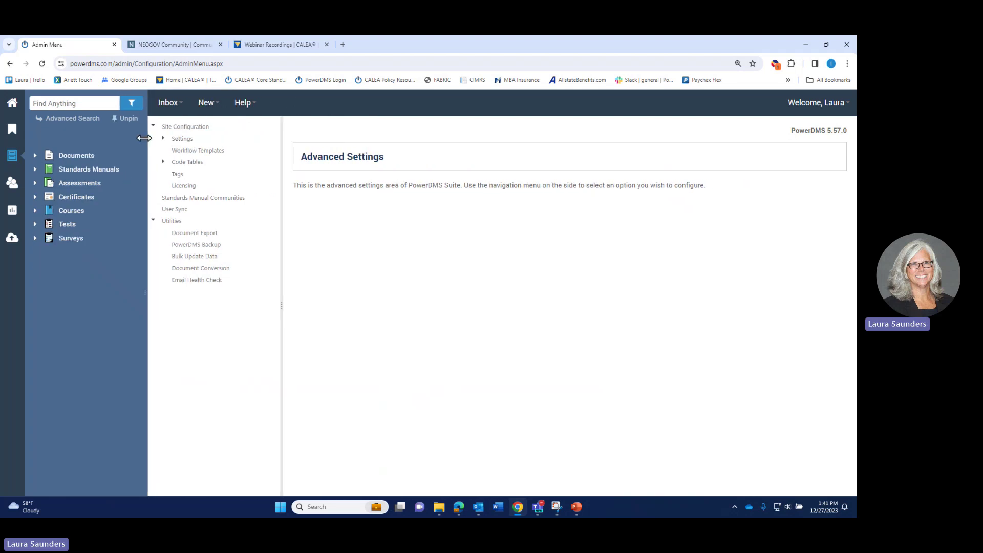
left_click(199, 203)
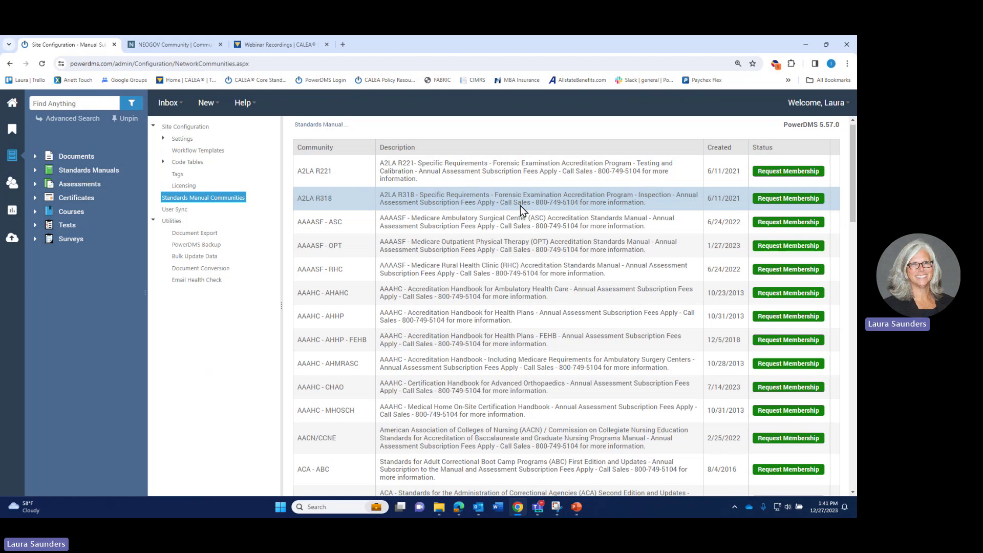
Look through pages 1 to 3 of the community list for the CALEA entry and its membership status
scroll(521, 206, "down", 4)
scroll(520, 211, "down", 15)
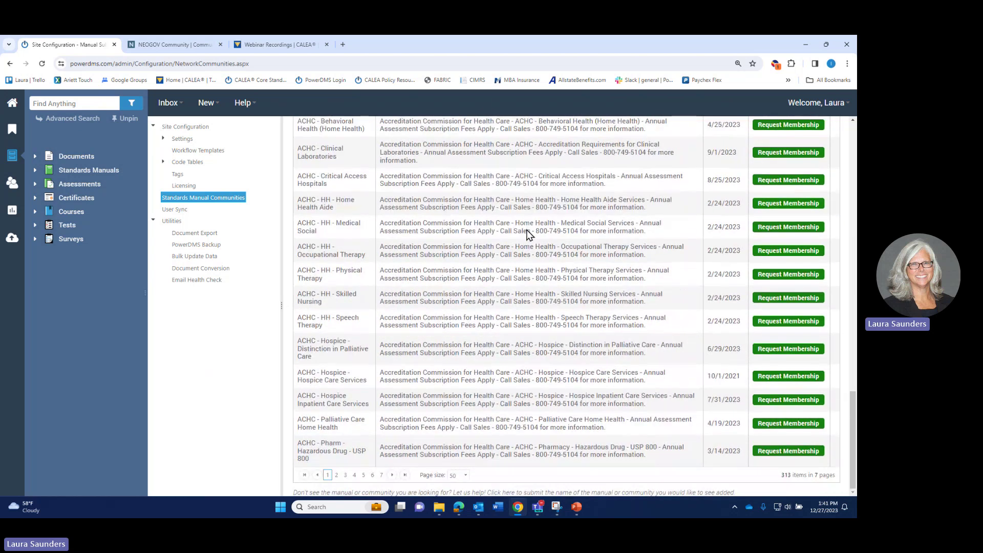
left_click(346, 476)
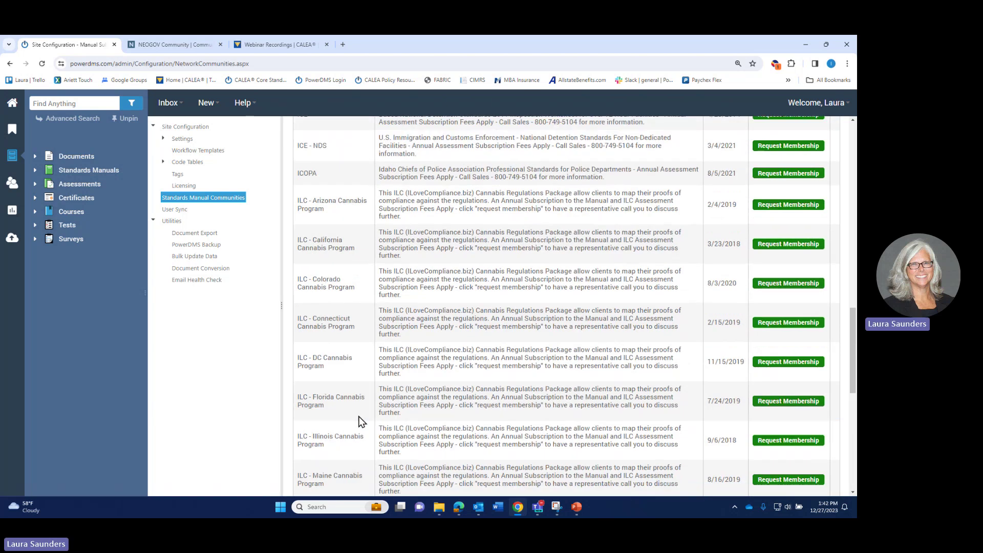
scroll(361, 421, "up", 5)
scroll(361, 421, "up", 6)
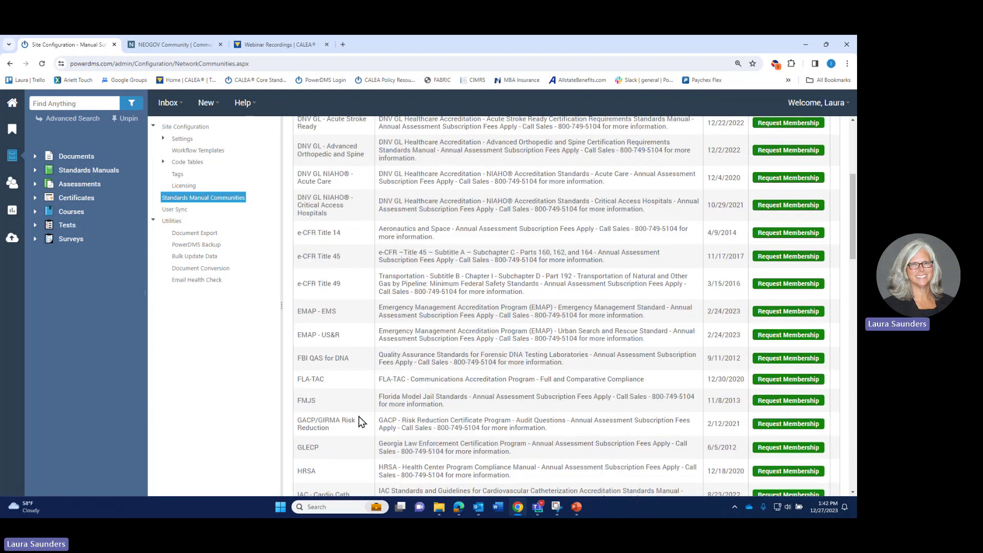
scroll(361, 421, "down", 12)
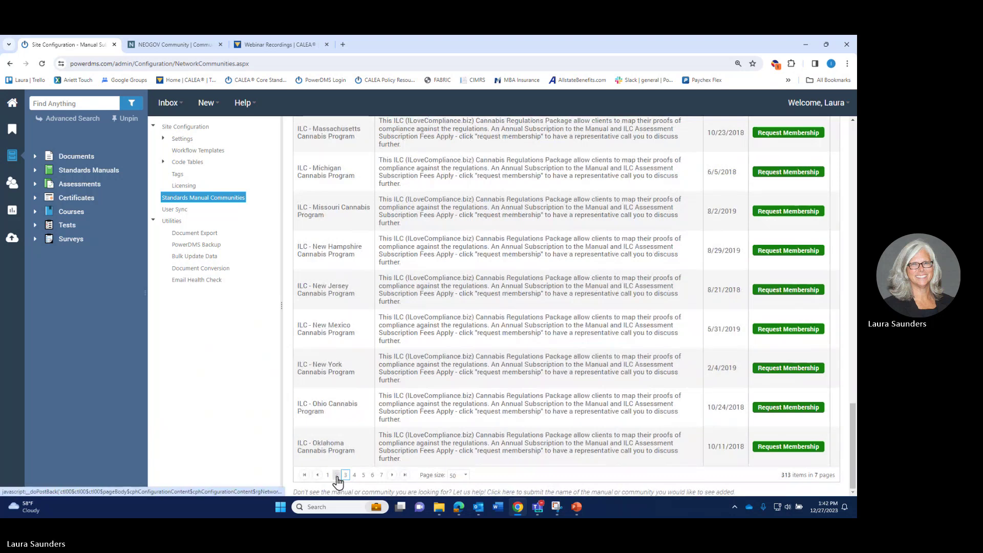
left_click(336, 475)
scroll(409, 392, "up", 4)
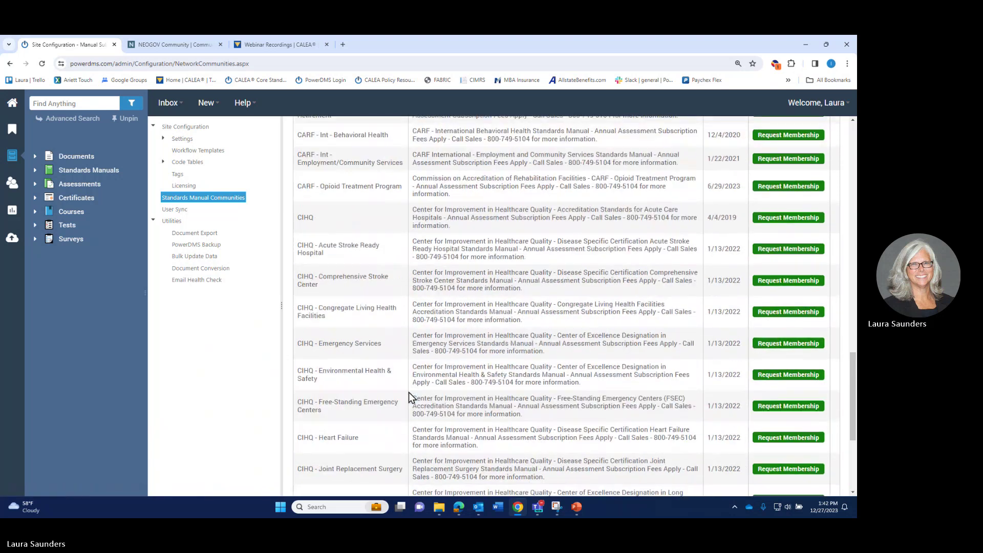
scroll(409, 392, "up", 5)
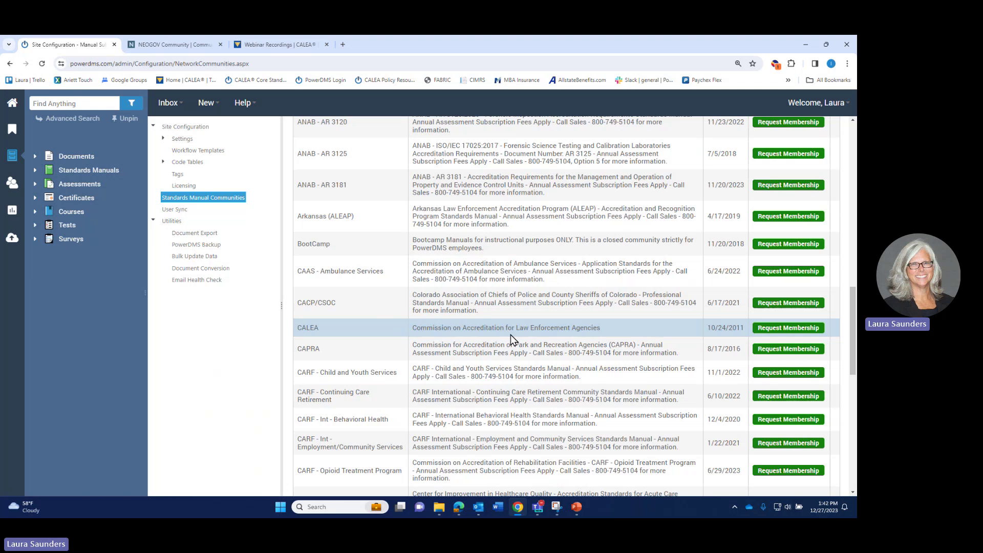
scroll(511, 335, "up", 15)
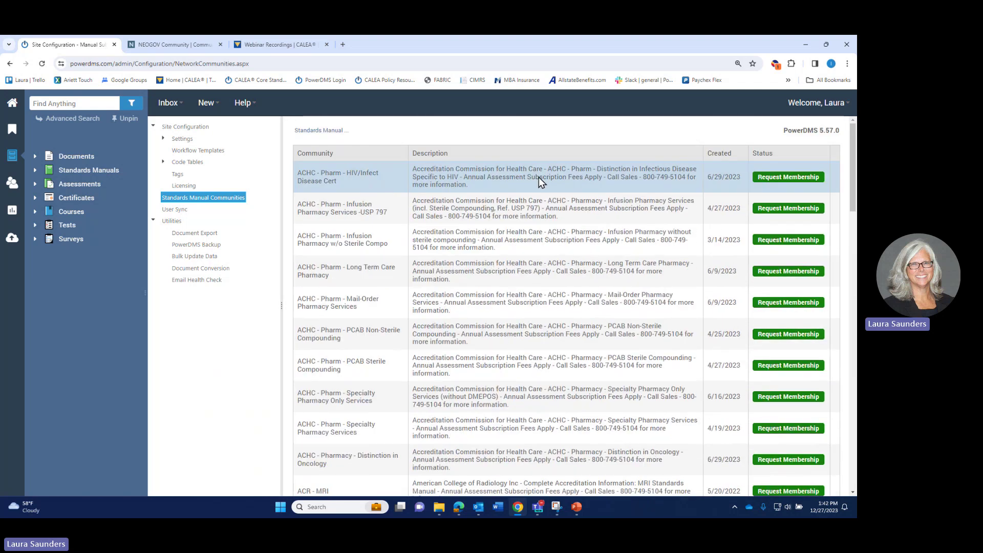
Log out, switch sites and enter the site key for the CALEA Sandbox
left_click(816, 102)
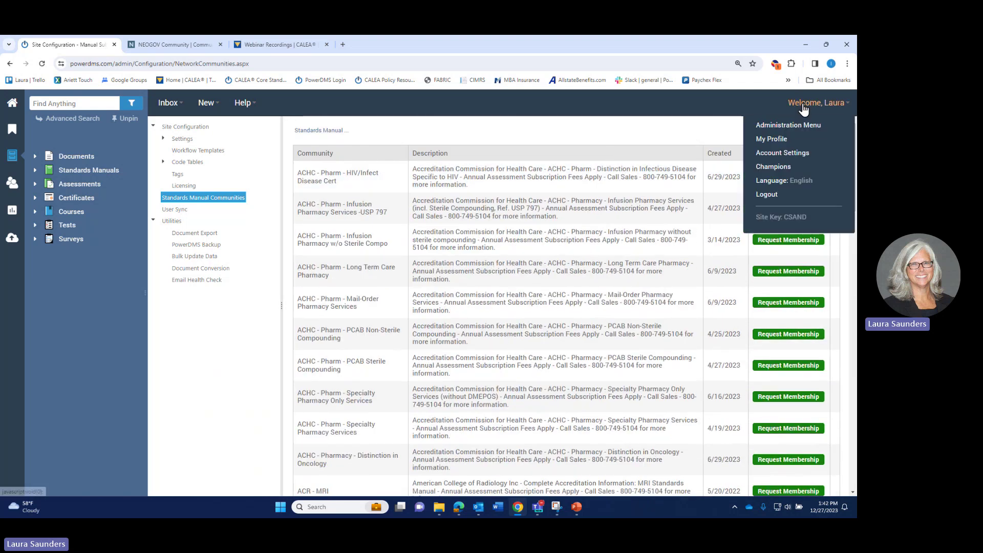
left_click(768, 197)
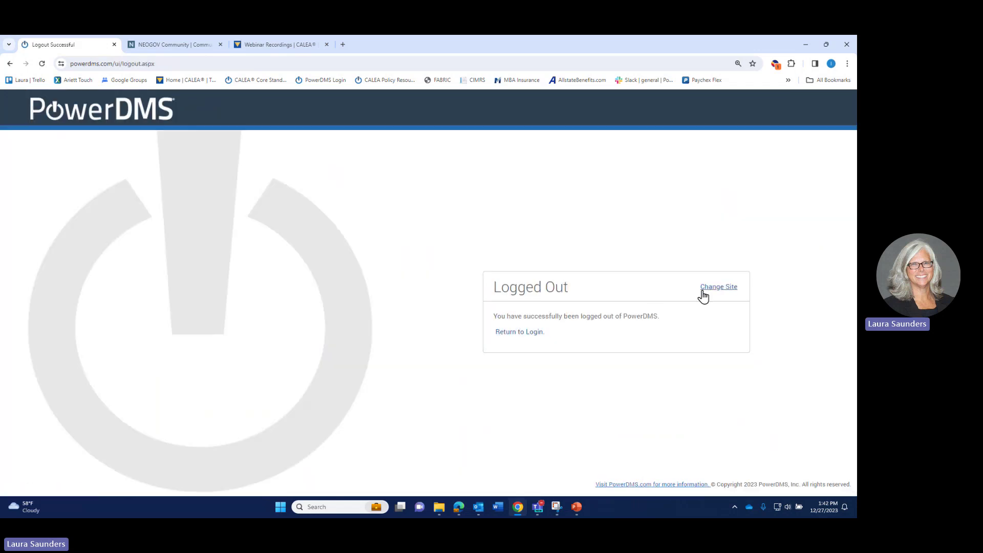
left_click(714, 290)
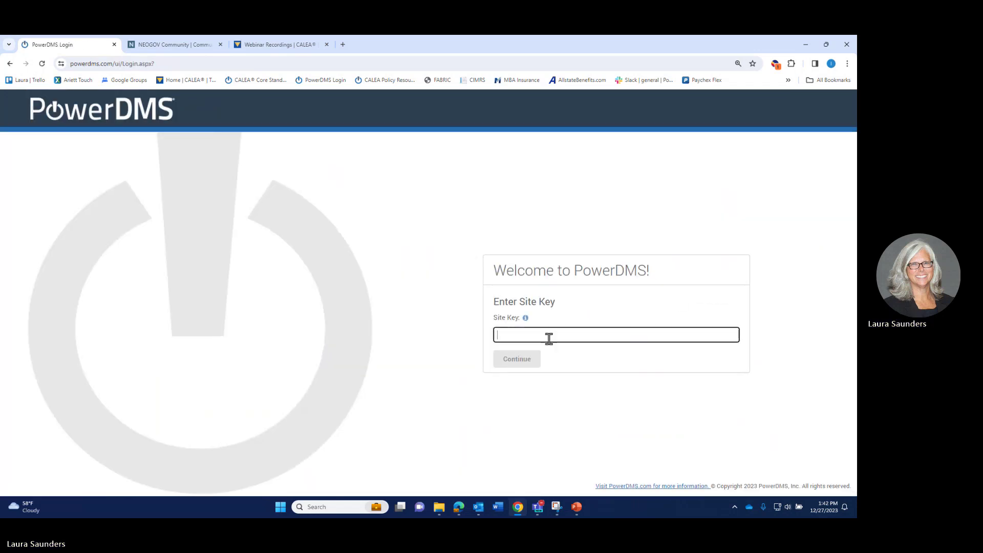
type("calea")
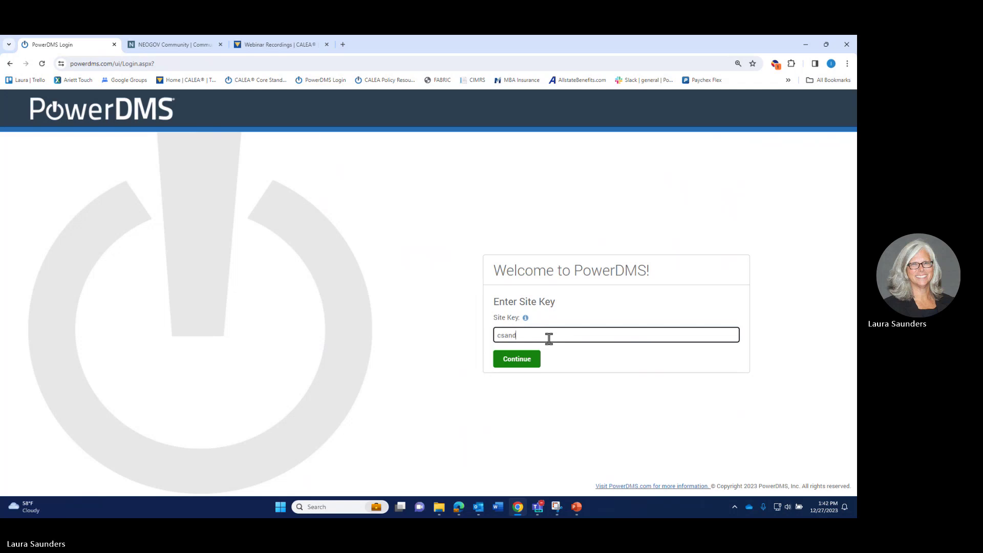
key("Return")
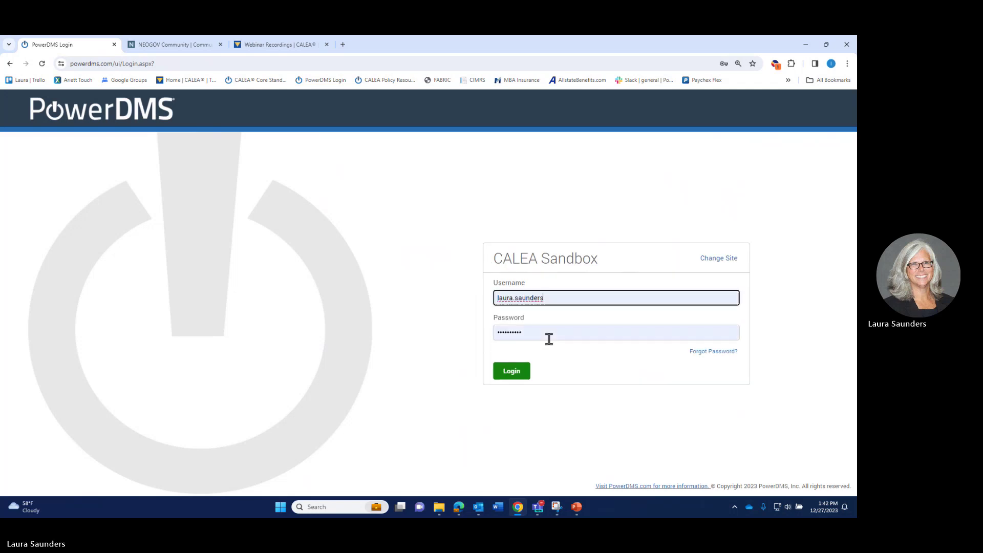
Replace the prefilled username with the other saved account's username and log in to the CALEA Sandbox
left_click_drag(595, 301, 445, 303)
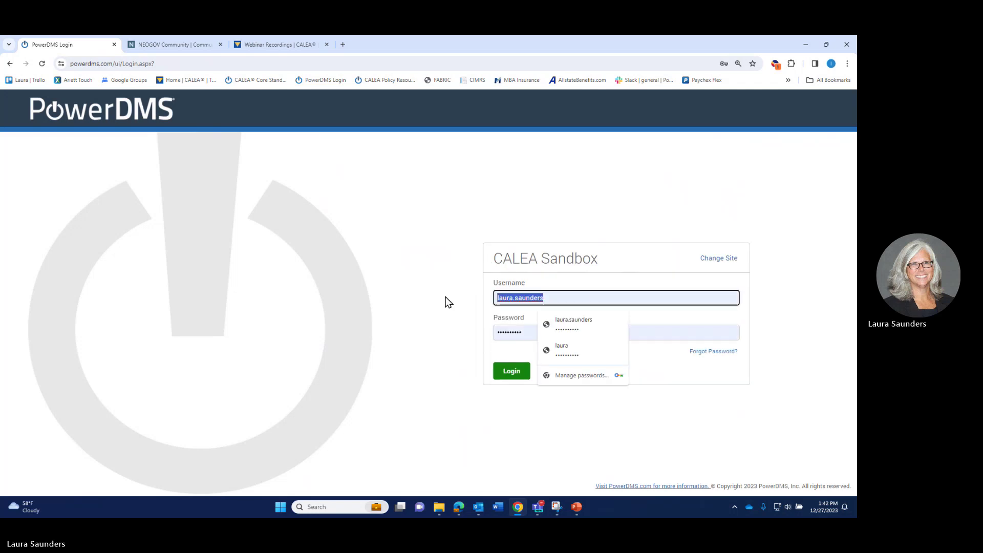
type("laura")
key("Return")
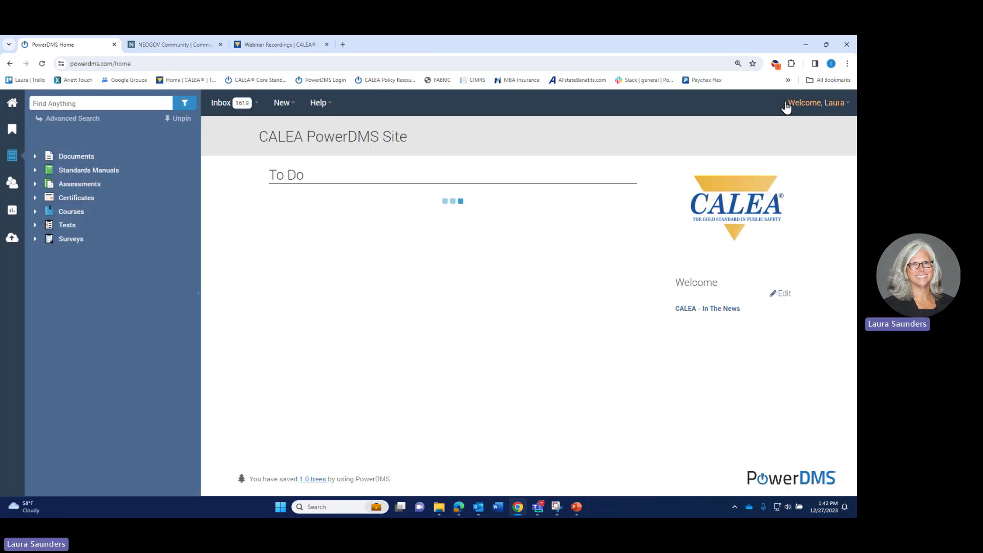
Open the CALEA community's shared manuals from Standards Manual Communities and expand the Standards Manuals folder in the navigation tree
left_click(785, 103)
left_click(779, 124)
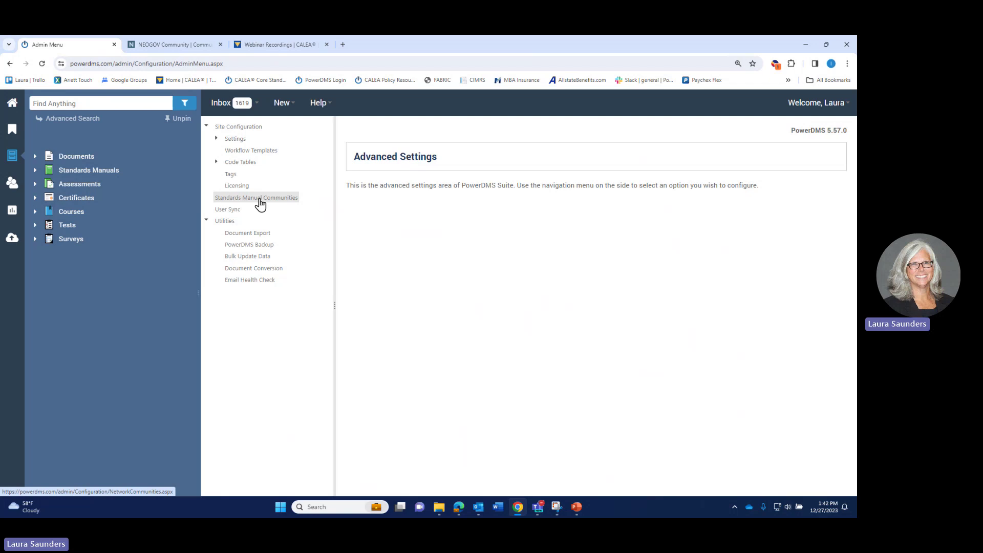
left_click(260, 198)
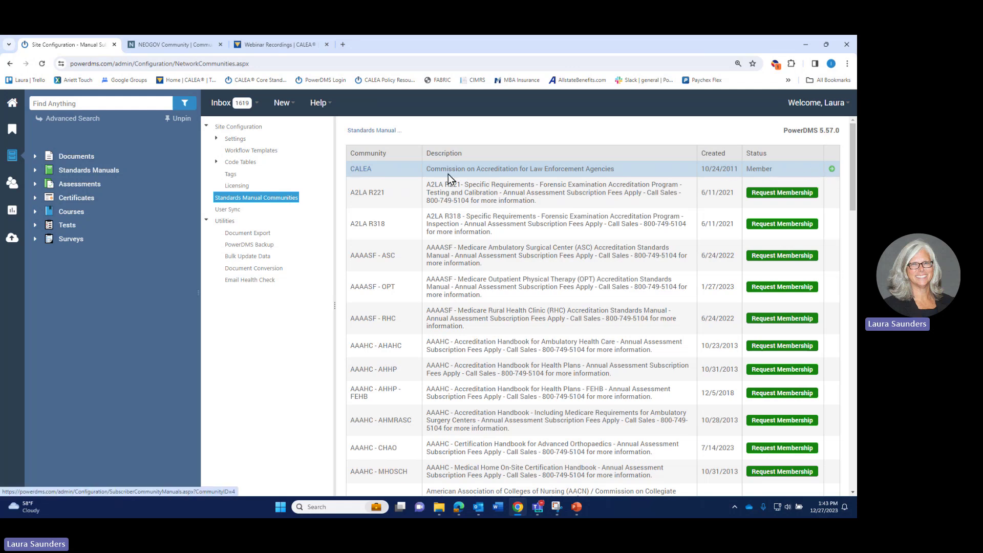
left_click(360, 170)
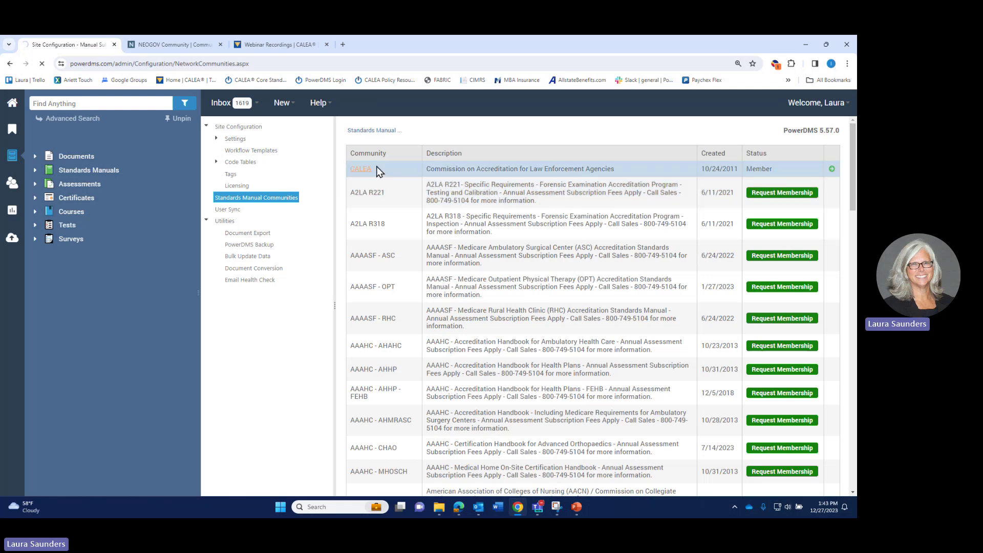
left_click(111, 172)
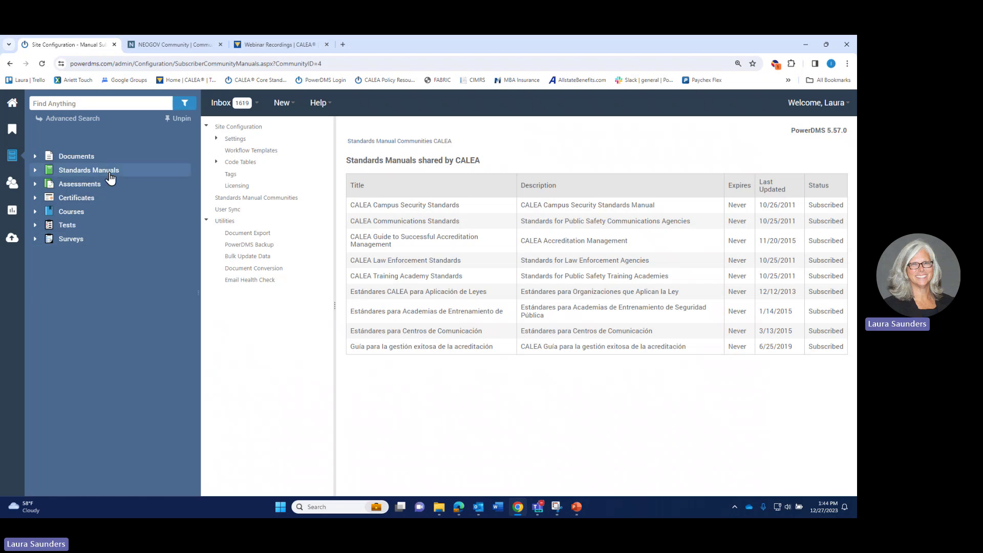
left_click(96, 170)
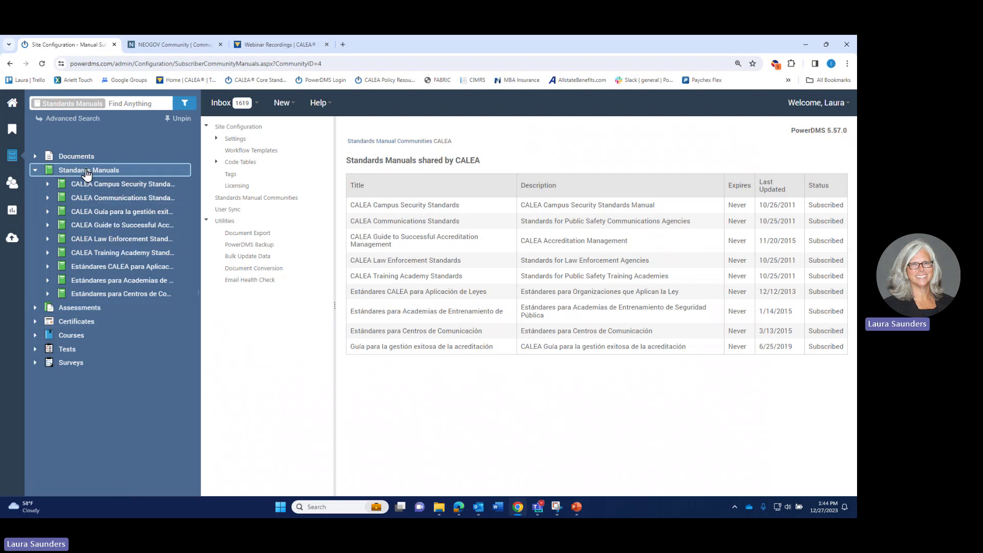
Open the PowerDMS Success Community and search it for "subscribe to standards"
left_click(323, 106)
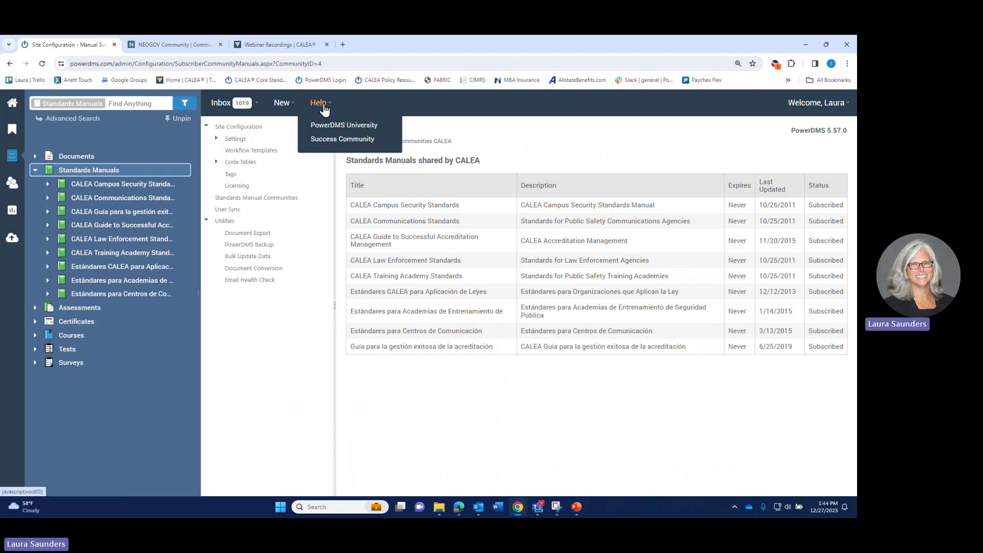
left_click(329, 145)
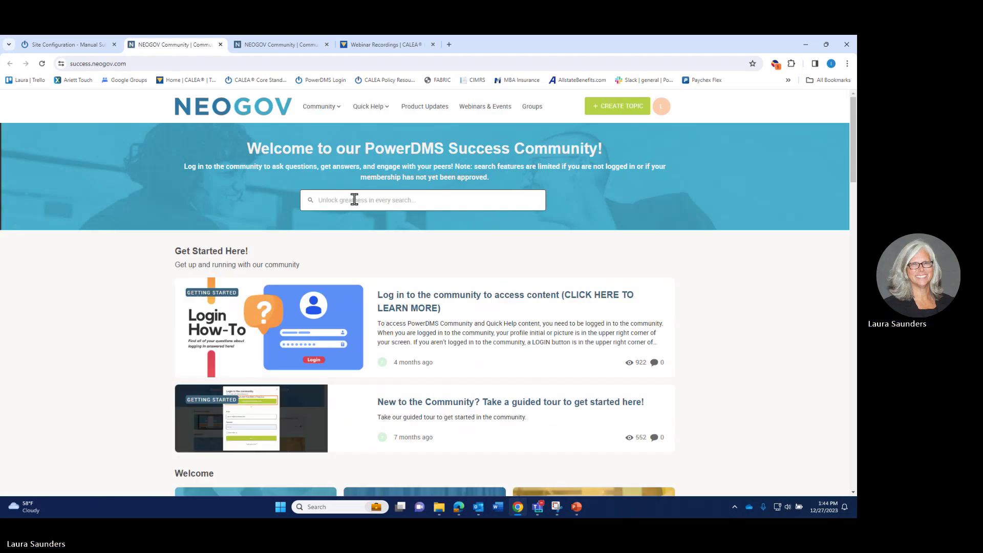
left_click(355, 200)
type("su")
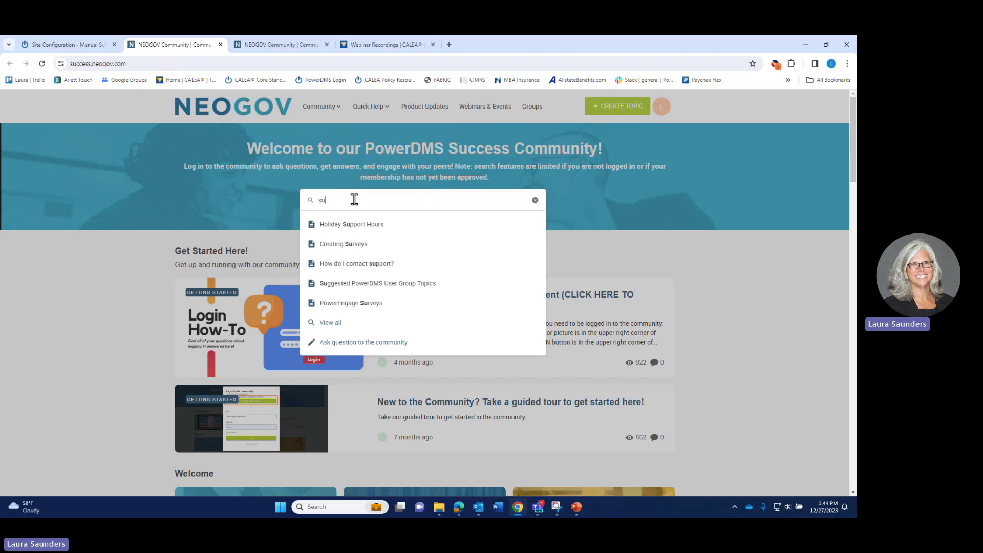
type("s")
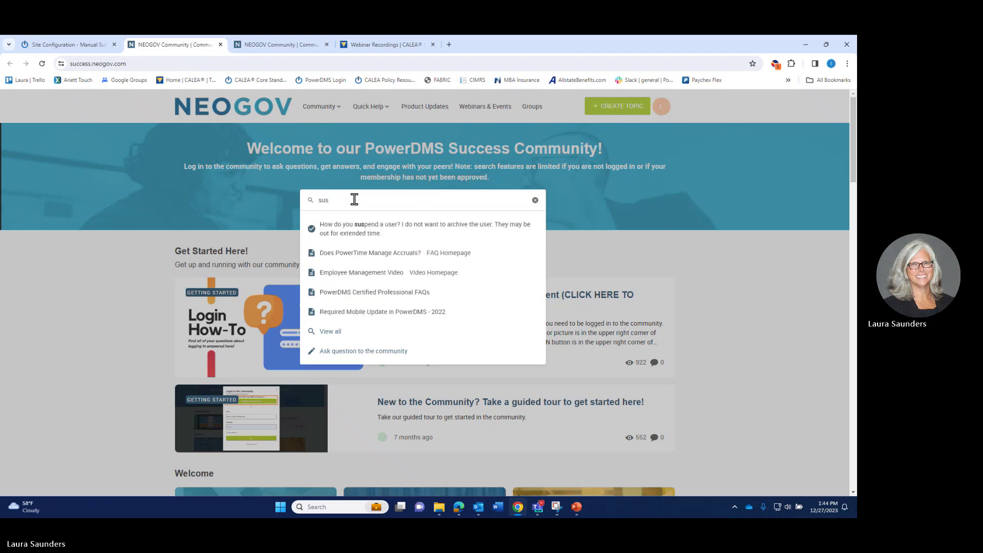
type("cribe")
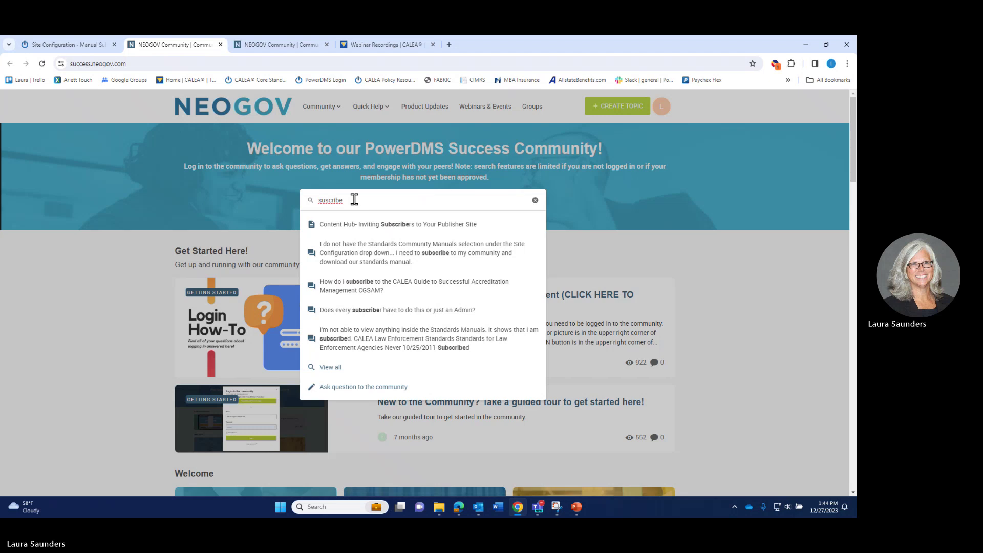
left_click_drag(354, 200, 293, 197)
type("subscribe")
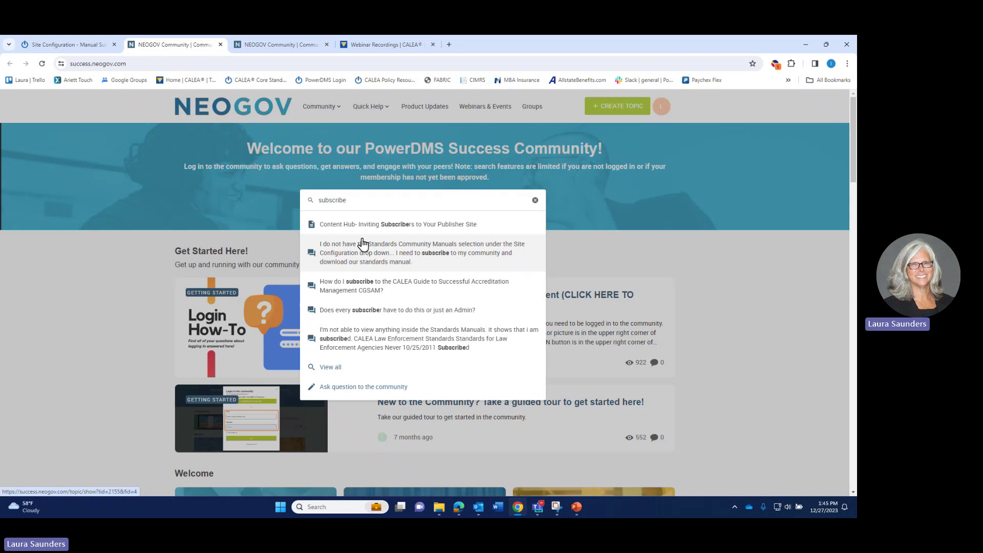
type(" to ")
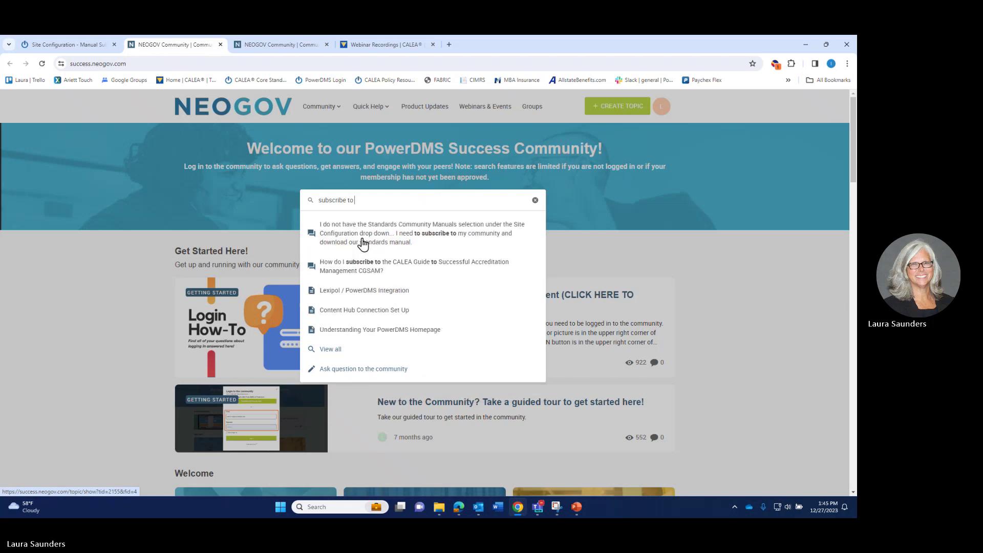
type("standards")
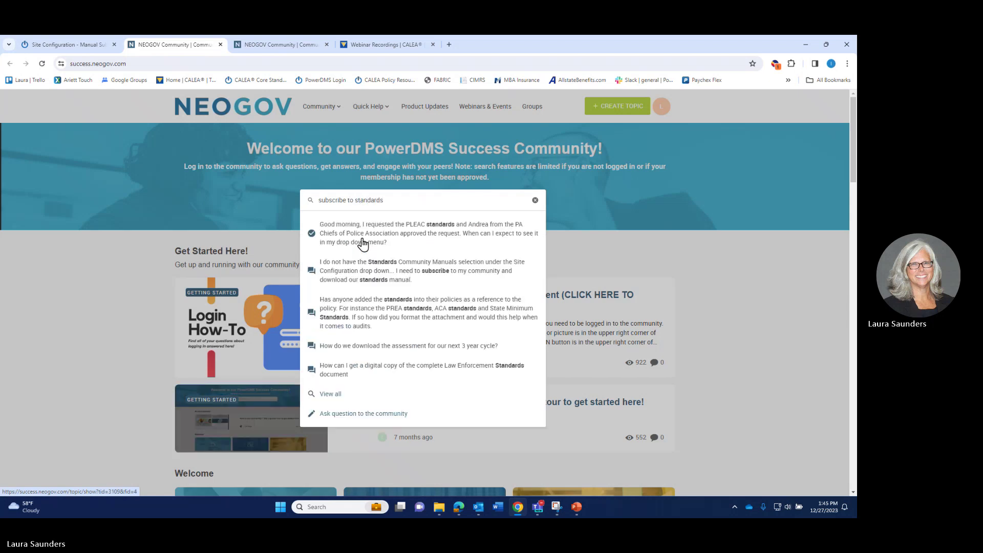
left_click(363, 244)
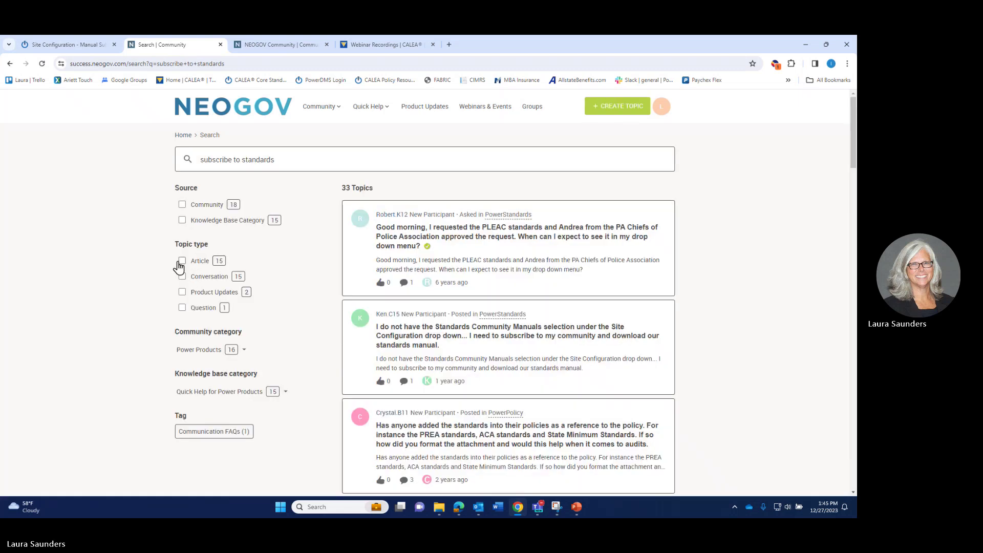
Filter the search results to articles and read the instructions in the "Subscribing to a Standards Manual" article
left_click(182, 261)
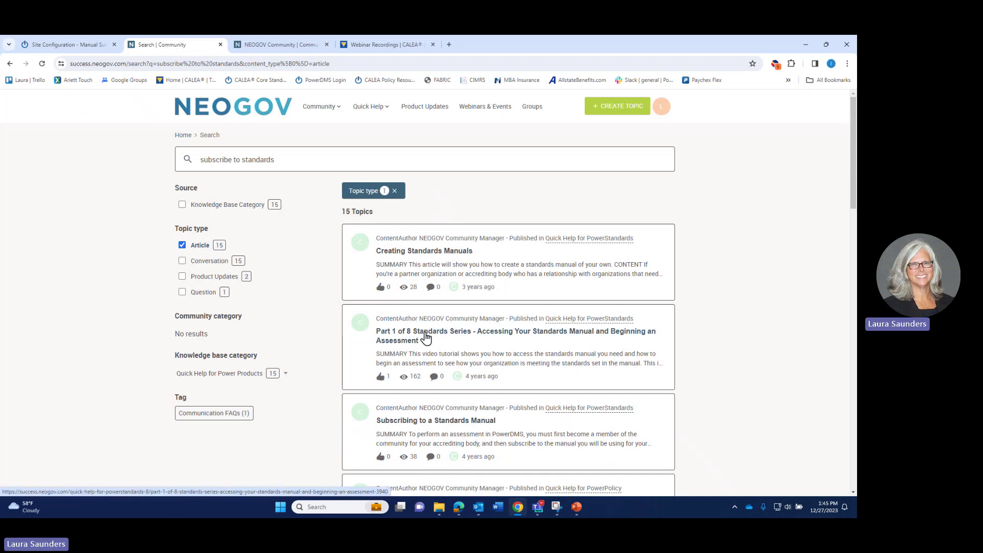
scroll(425, 338, "down", 1)
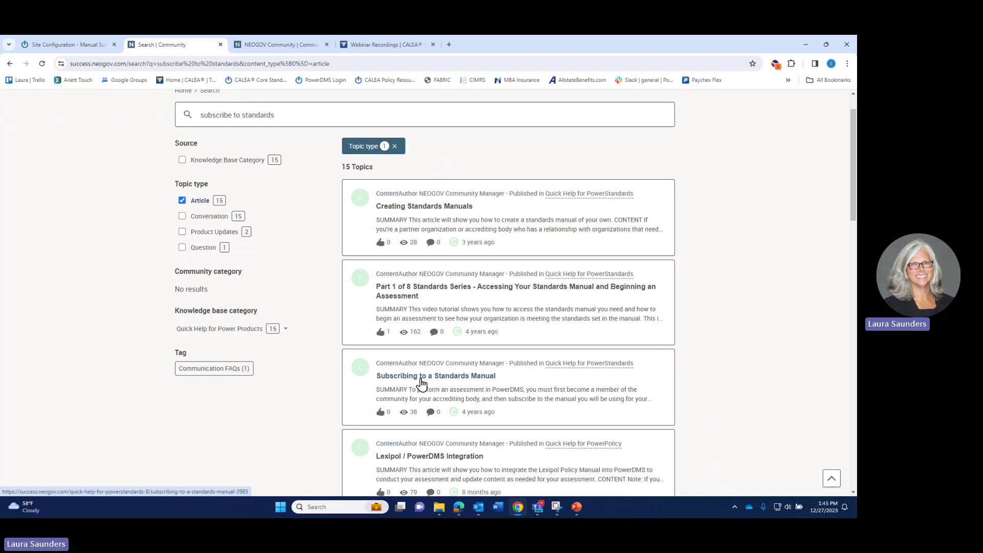
left_click(421, 378)
scroll(336, 290, "down", 5)
scroll(336, 290, "down", 4)
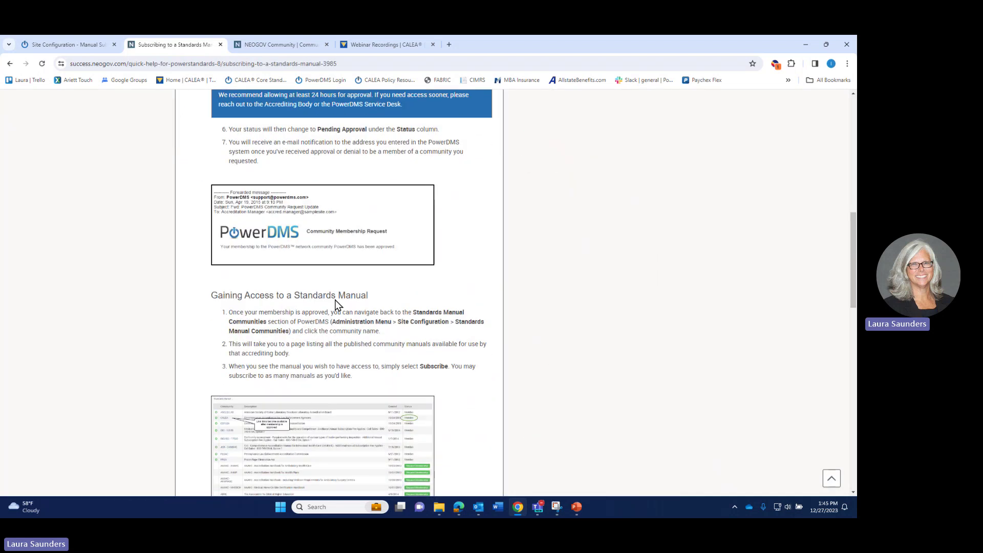
scroll(336, 300, "up", 5)
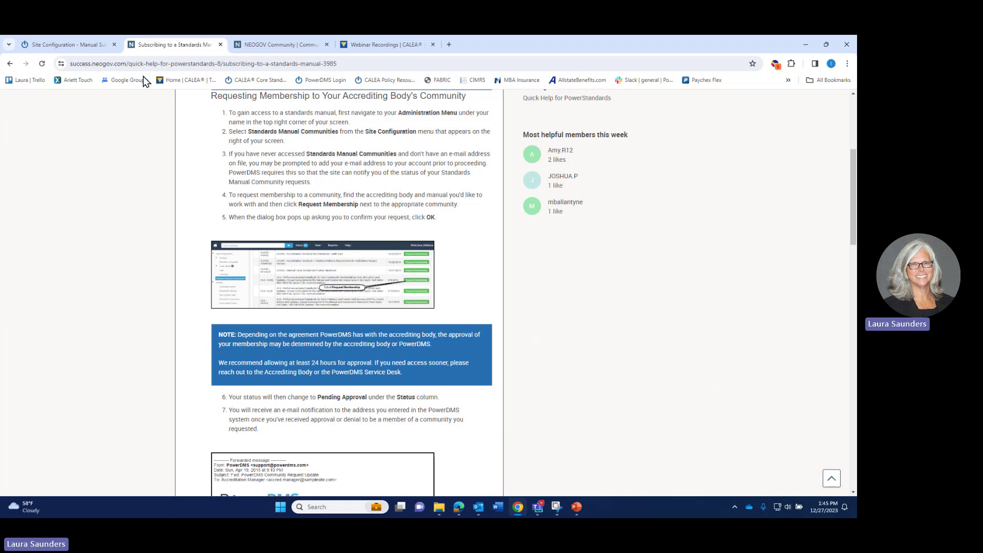
Return to the PowerDMS page listing CALEA's shared manuals and open the account options
left_click(80, 45)
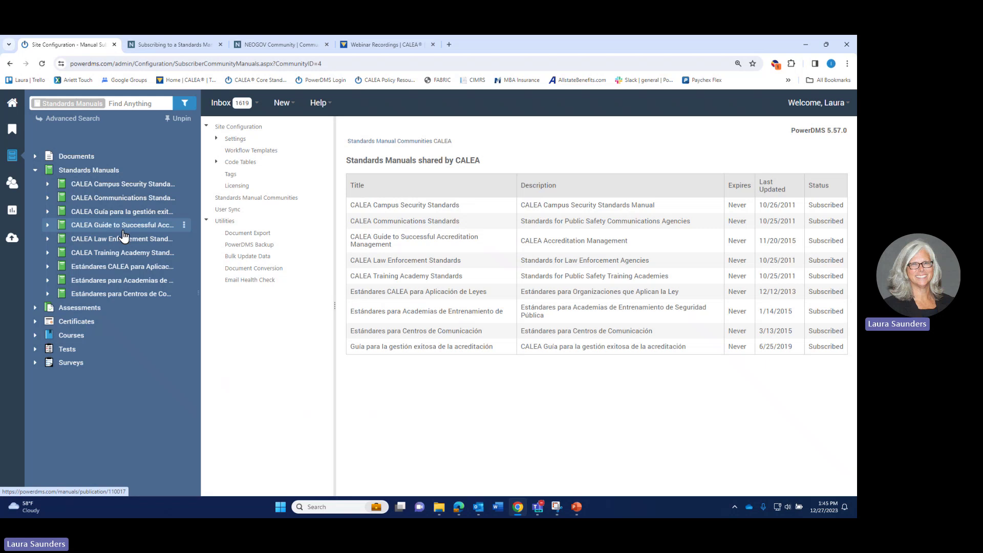
left_click(788, 105)
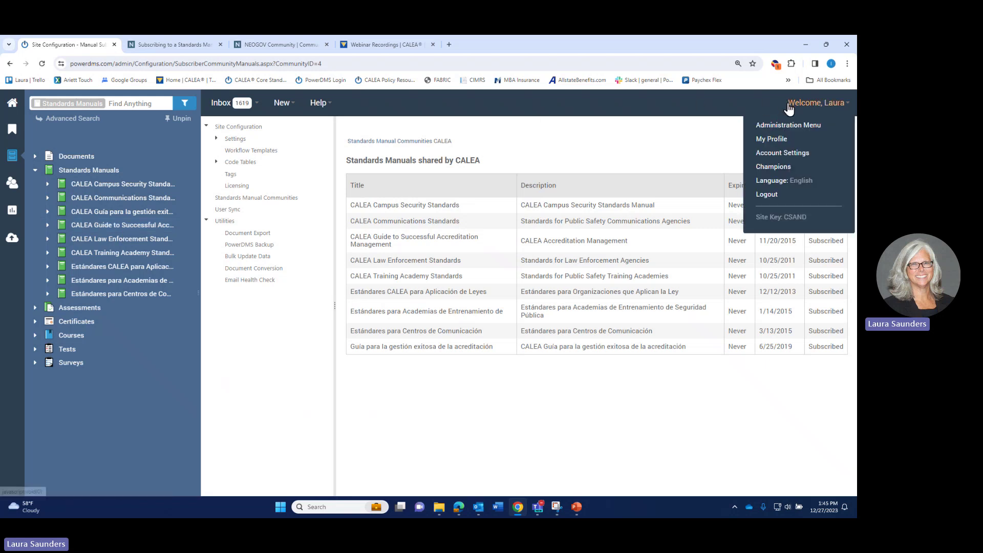